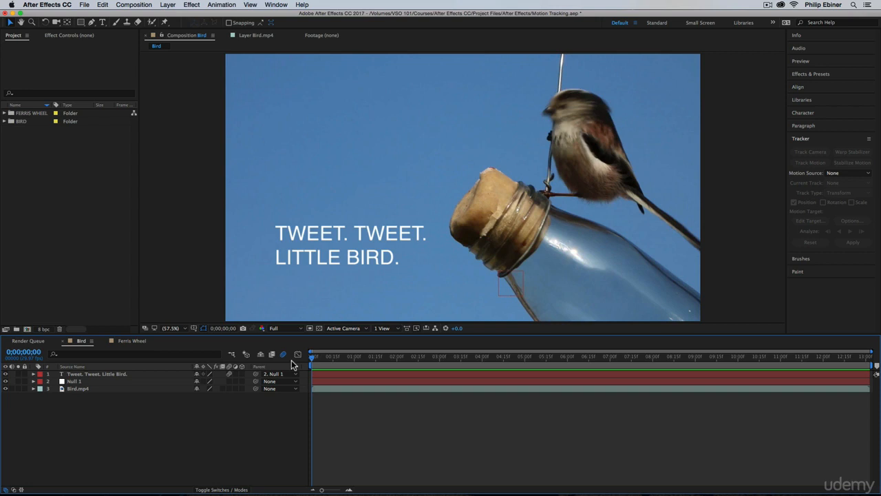
# Step: Play back the finished Bird composition showing the tracked title following the bottle
pyautogui.click(346, 389)
pyautogui.press('space')
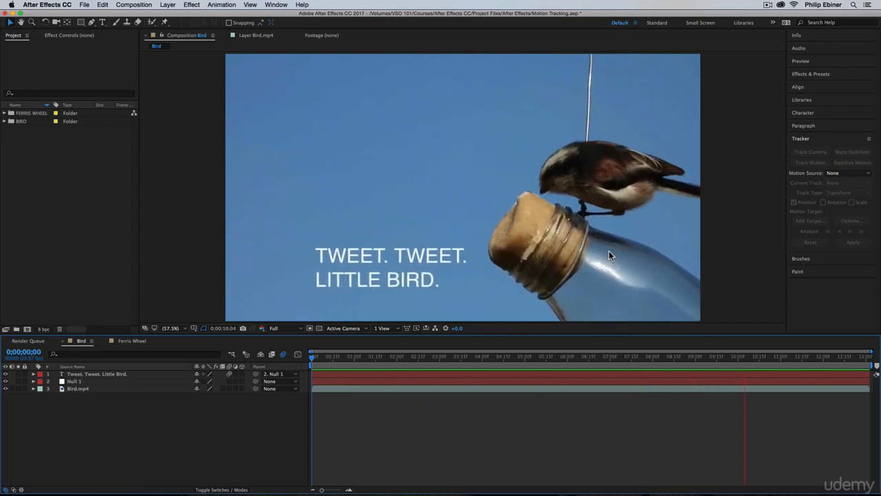
pyautogui.press('space')
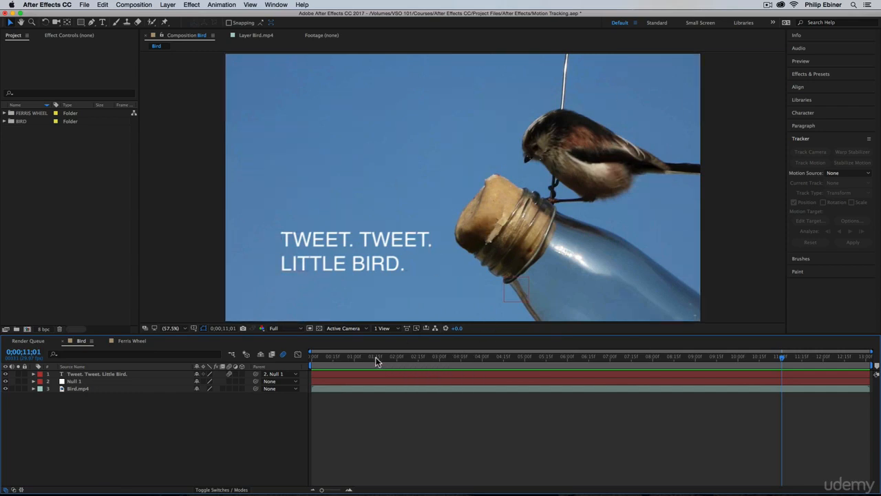
pyautogui.moveTo(375, 356); pyautogui.dragTo(263, 359)
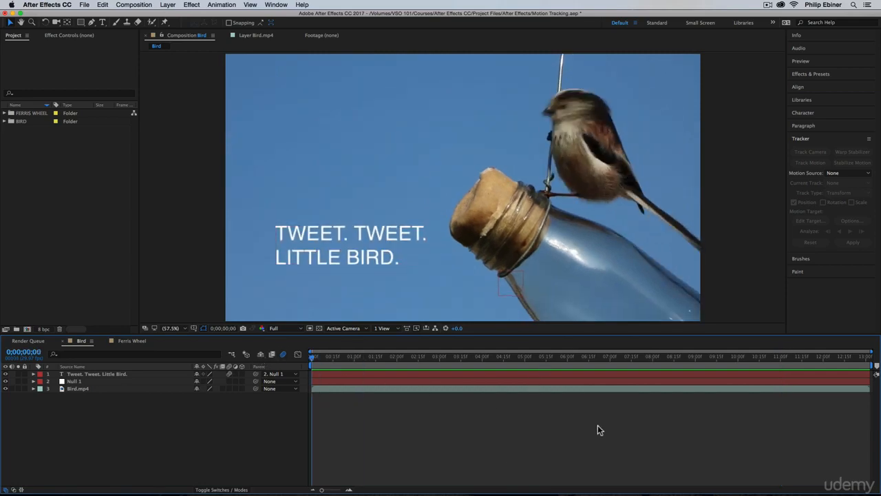
# Step: Preview the finished Ferris Wheel composition and return to the start of the Bird composition
pyautogui.click(118, 340)
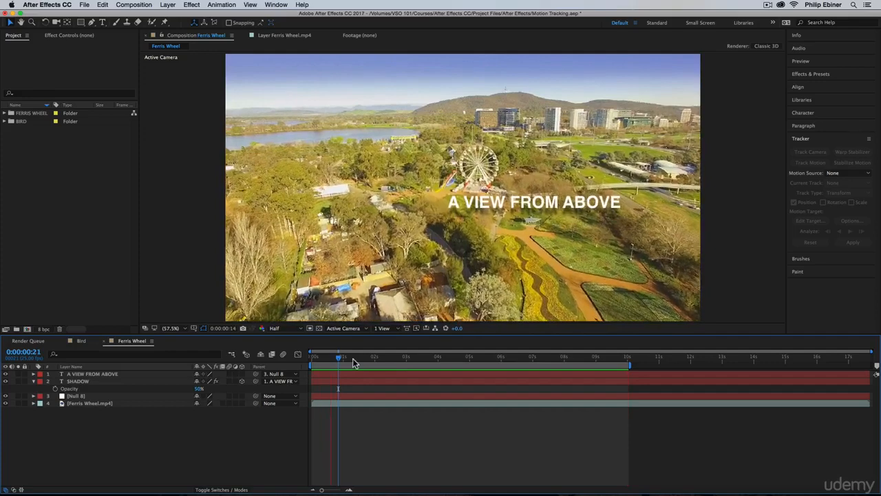
pyautogui.press('space')
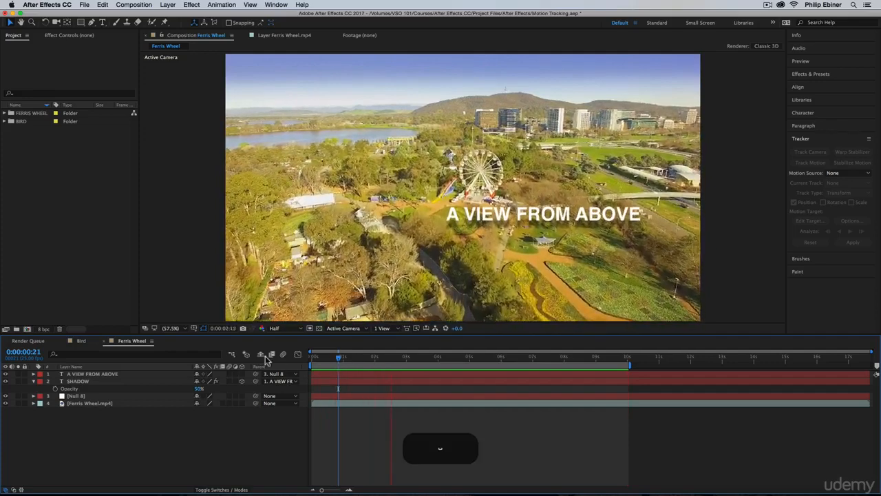
pyautogui.click(81, 341)
pyautogui.moveTo(348, 356)
pyautogui.mouseDown()
pyautogui.moveTo(625, 359)
pyautogui.moveTo(339, 358)
pyautogui.mouseUp()
pyautogui.press('Home')
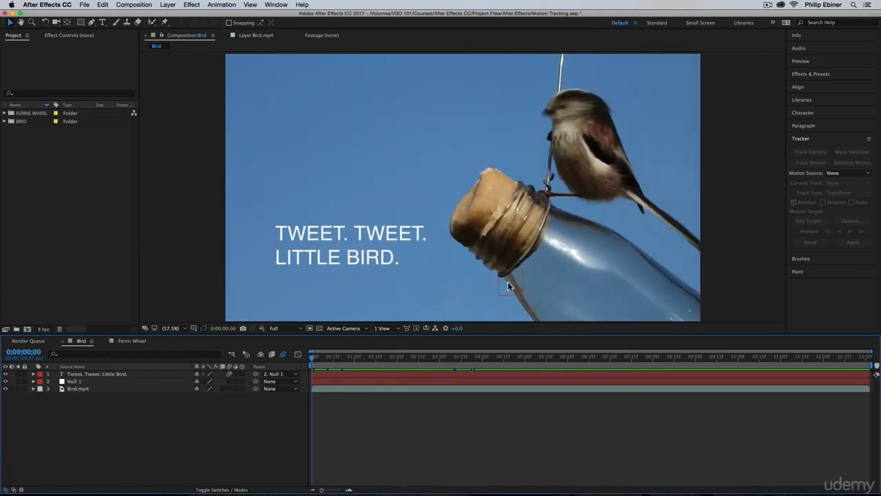
# Step: Import Bird.mp4 and Ferris Wheel.mp4 from the Video folder in Finder into the project
pyautogui.click(60, 190)
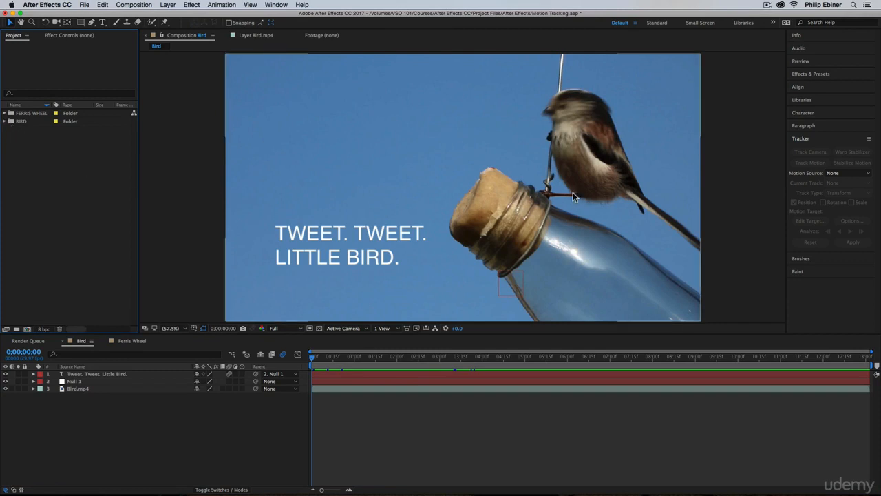
pyautogui.press('super+Tab')
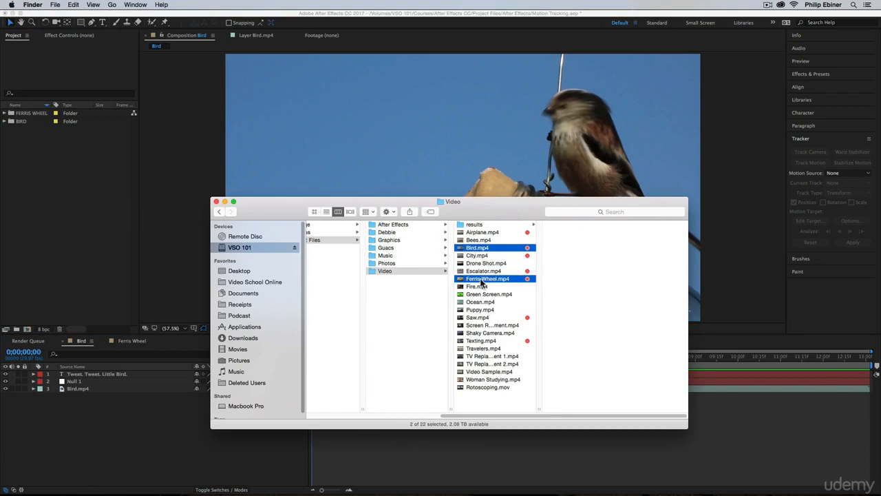
pyautogui.moveTo(482, 280); pyautogui.dragTo(65, 237)
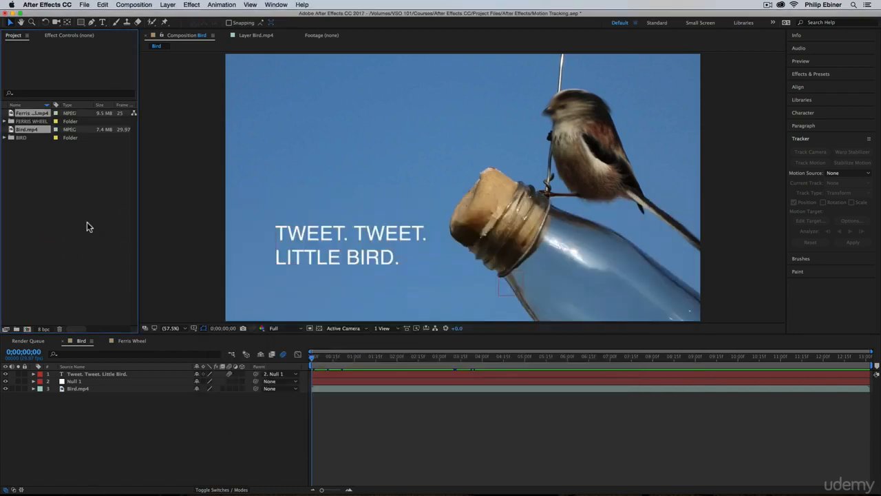
# Step: Create a new composition from the Bird.mp4 footage
pyautogui.click(40, 173)
pyautogui.moveTo(27, 134); pyautogui.dragTo(29, 331)
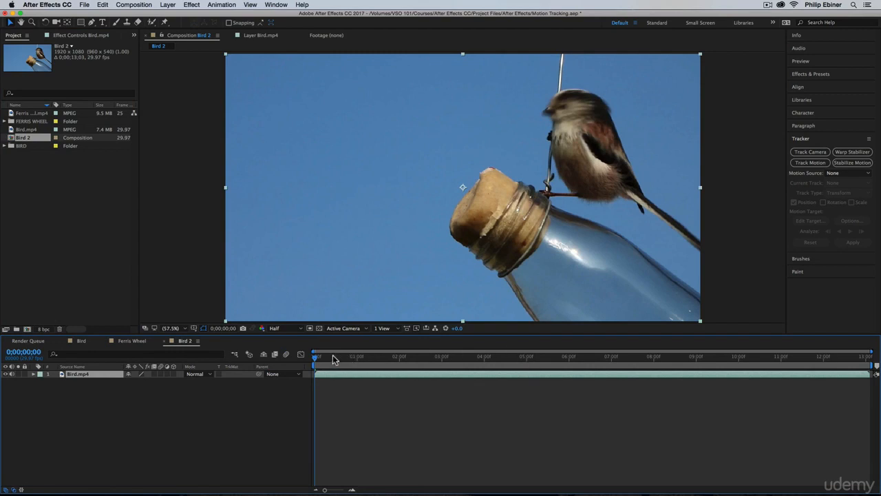
# Step: Set the work area to the first 5 seconds and trim the composition to the work area
pyautogui.moveTo(334, 358); pyautogui.dragTo(252, 363)
pyautogui.moveTo(875, 363); pyautogui.dragTo(532, 365)
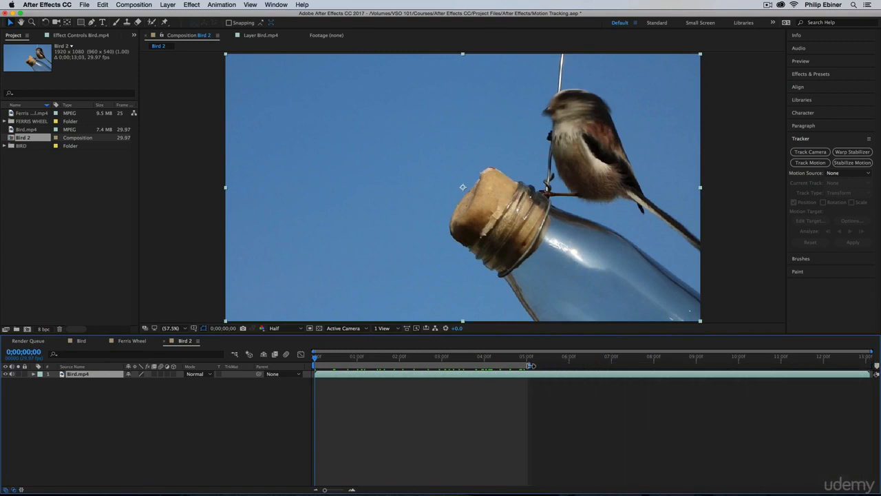
pyautogui.click(141, 5)
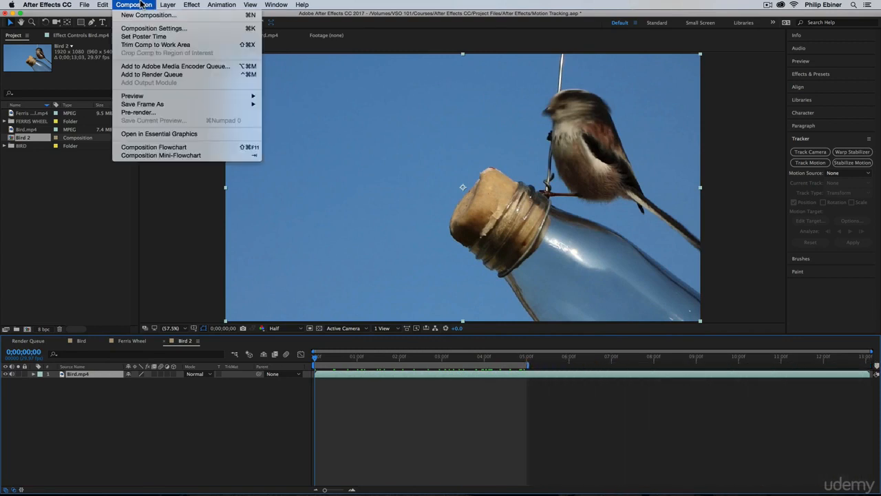
pyautogui.click(156, 44)
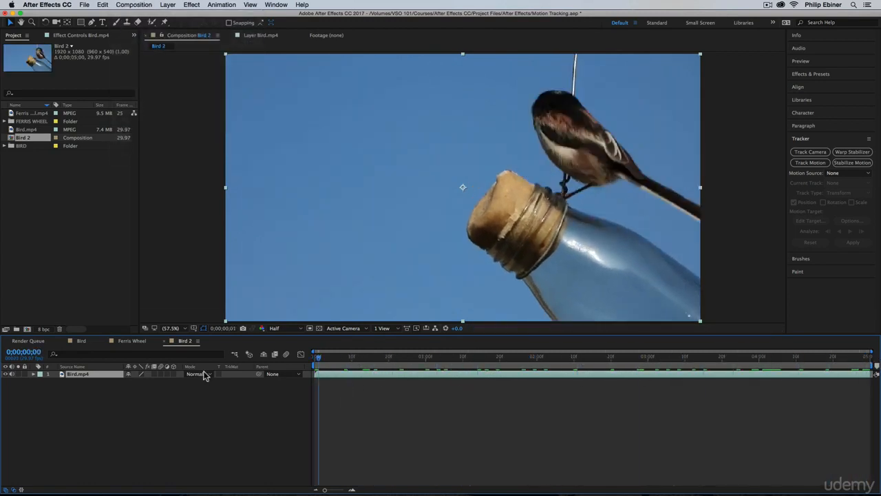
# Step: Select the Bird.mp4 layer and start a Track Motion on it
pyautogui.click(468, 416)
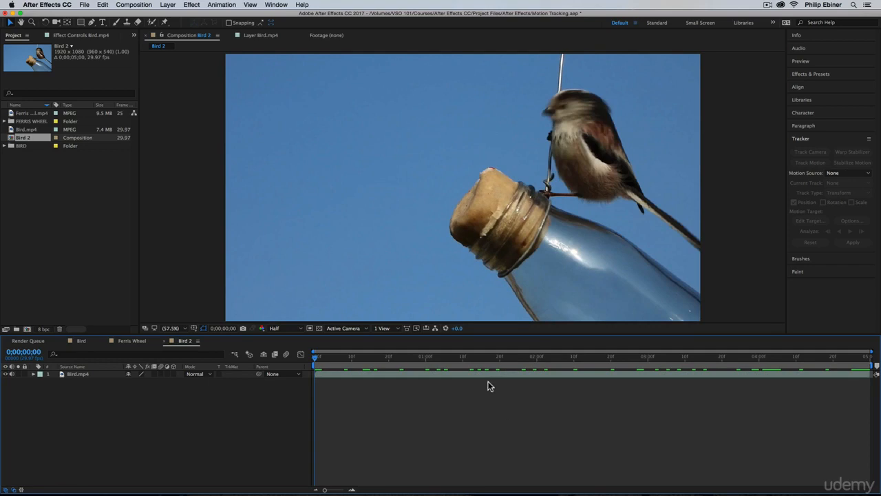
pyautogui.click(804, 139)
pyautogui.click(804, 139)
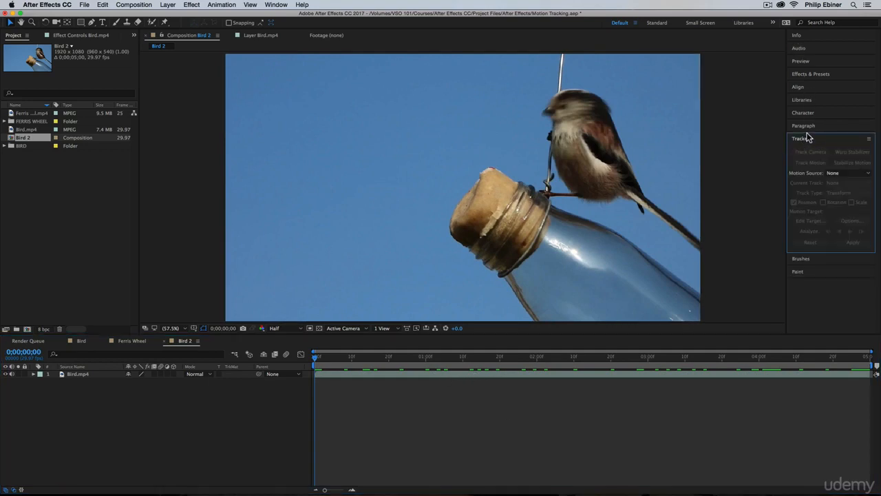
pyautogui.click(276, 5)
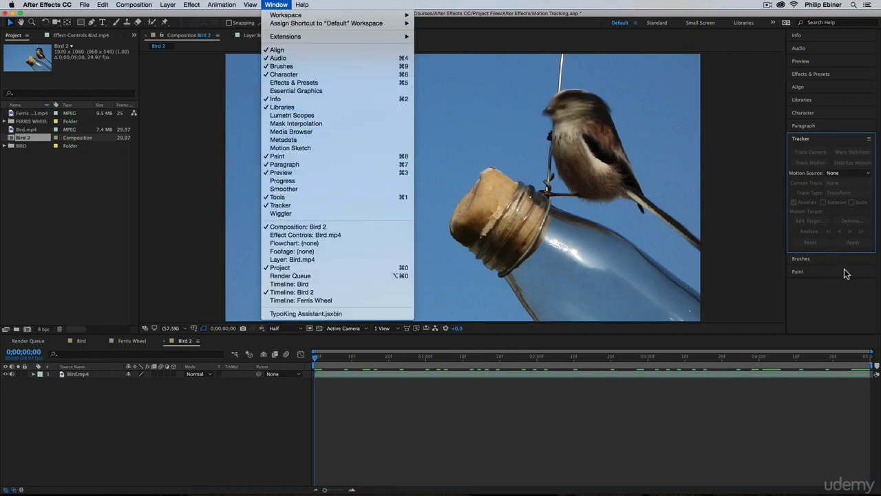
pyautogui.click(489, 454)
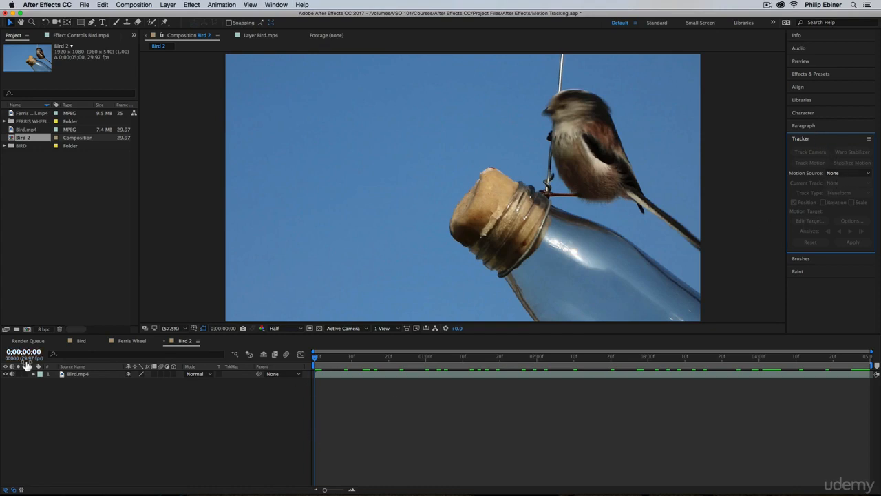
pyautogui.click(75, 375)
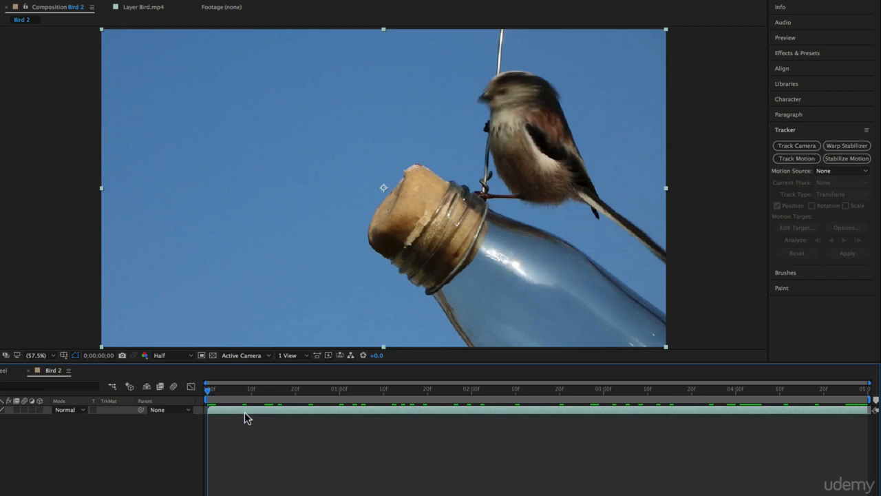
pyautogui.click(796, 159)
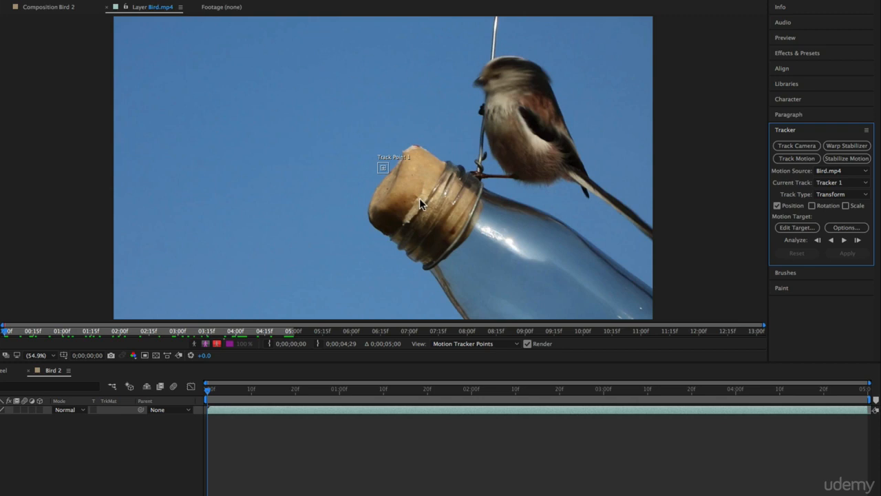
# Step: Zoom in to 400% and position Track Point 1 on the upper-left edge of the bottle's cork
pyautogui.click(41, 7)
pyautogui.click(135, 8)
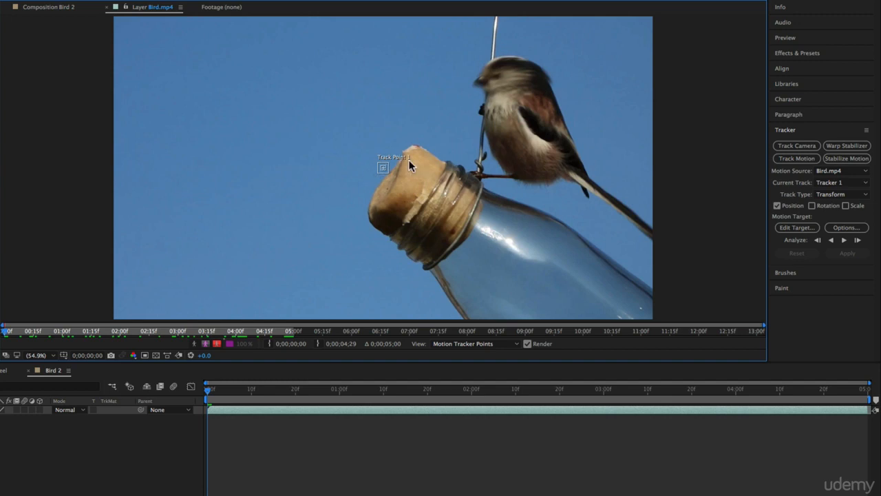
pyautogui.click(44, 355)
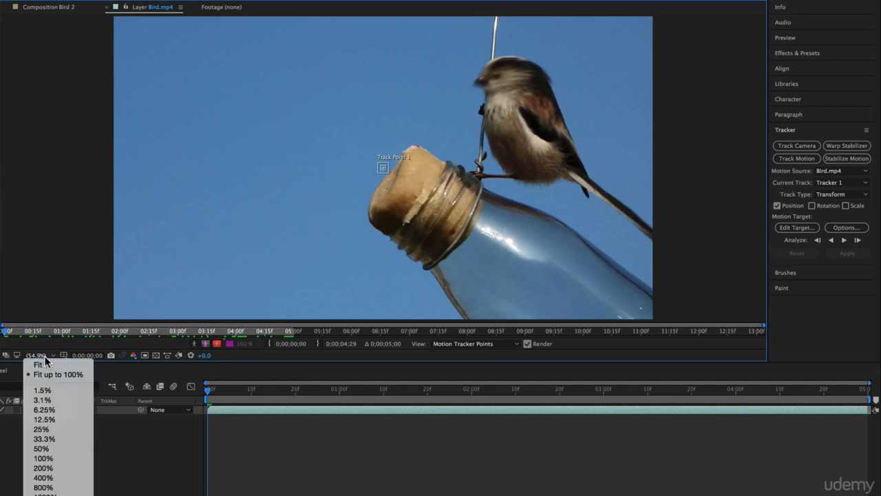
pyautogui.click(69, 468)
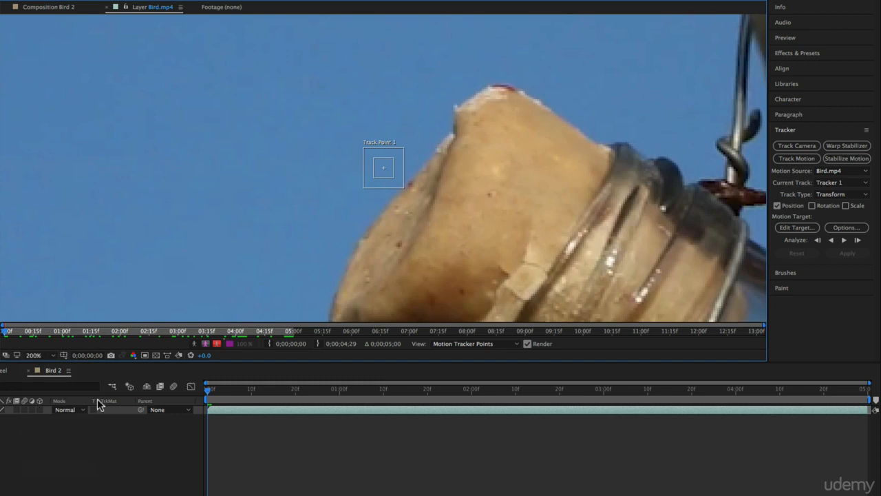
pyautogui.click(49, 355)
pyautogui.click(424, 266)
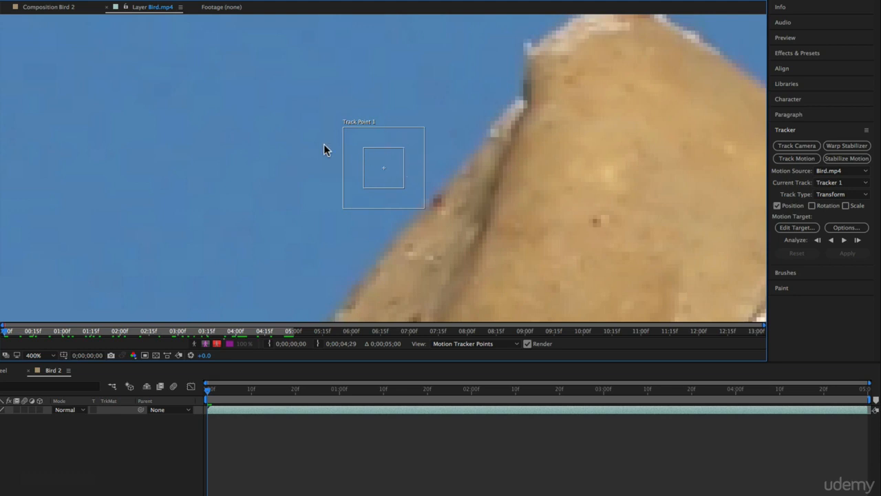
pyautogui.moveTo(401, 167); pyautogui.dragTo(387, 152)
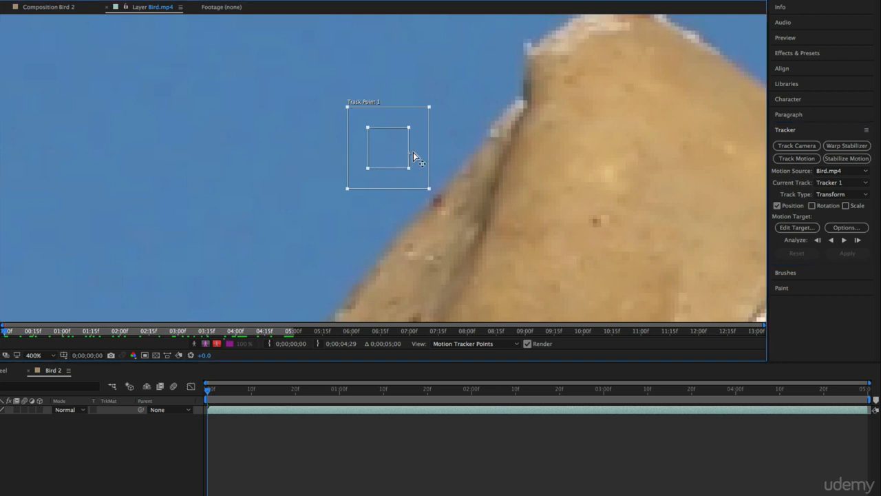
pyautogui.press('super+z')
pyautogui.press('super+z')
pyautogui.moveTo(583, 88); pyautogui.dragTo(415, 179)
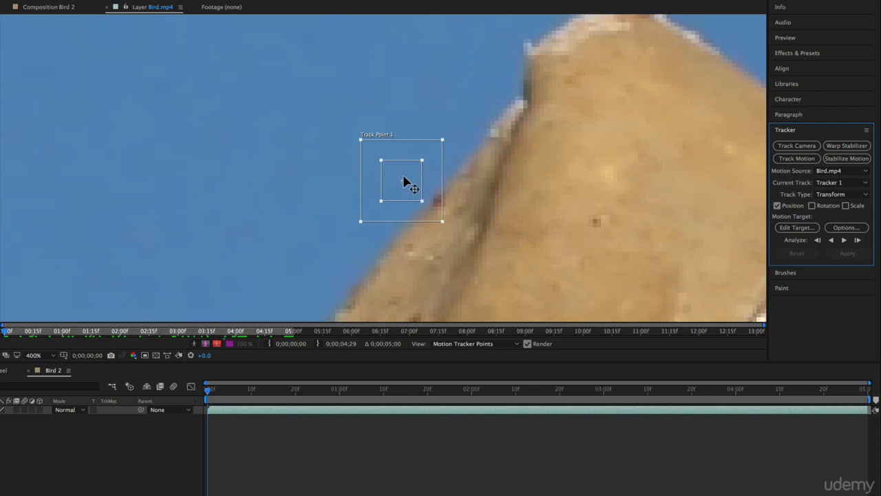
# Step: At 200% zoom, nudge the track point slightly up and left along the cork's edge
pyautogui.click(43, 352)
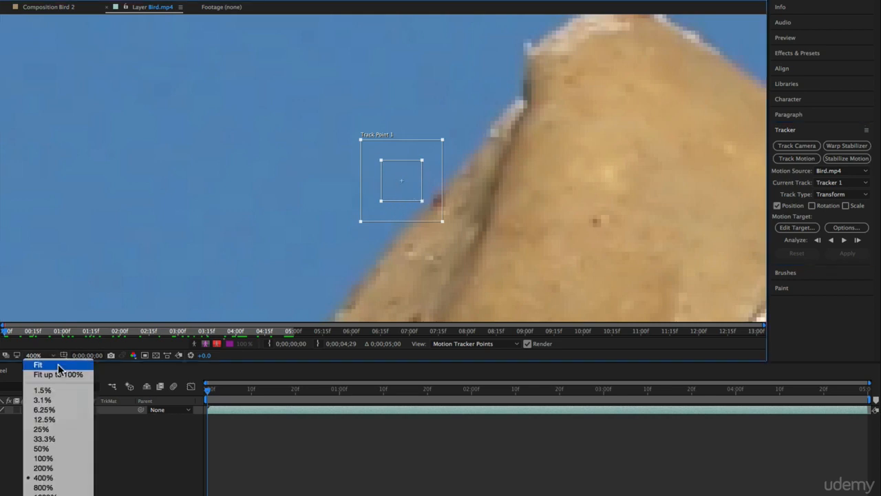
pyautogui.click(72, 371)
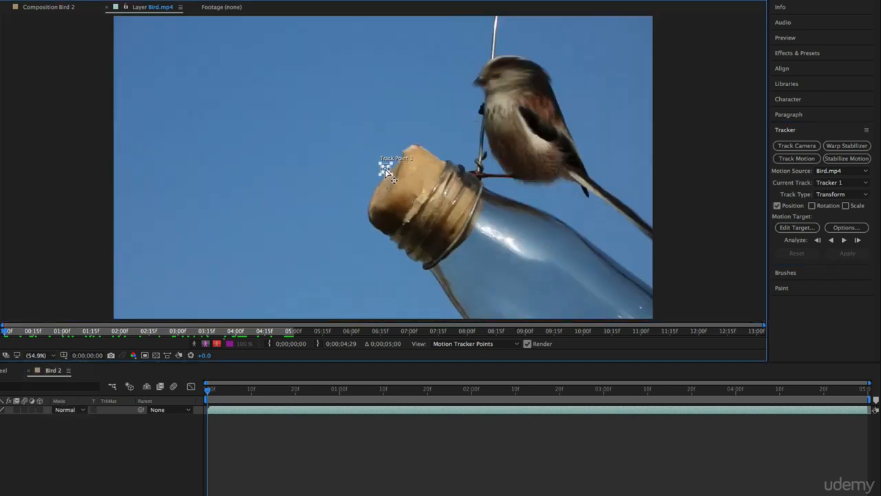
pyautogui.click(49, 355)
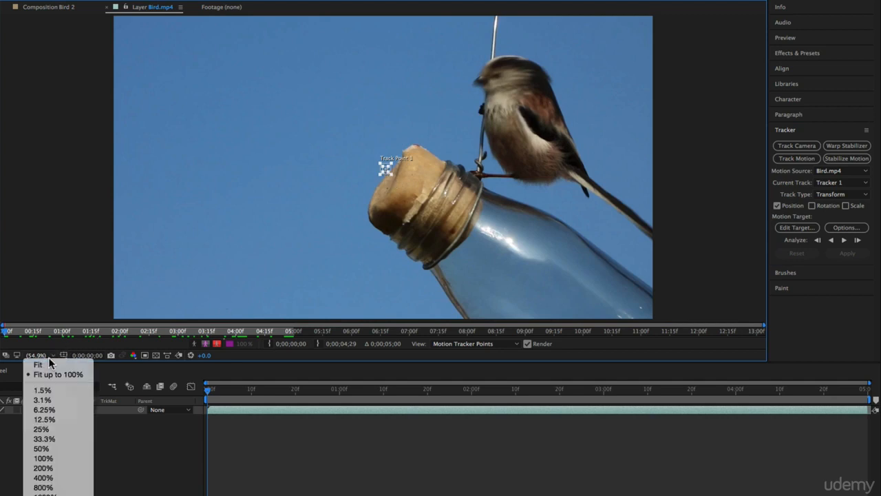
pyautogui.click(43, 467)
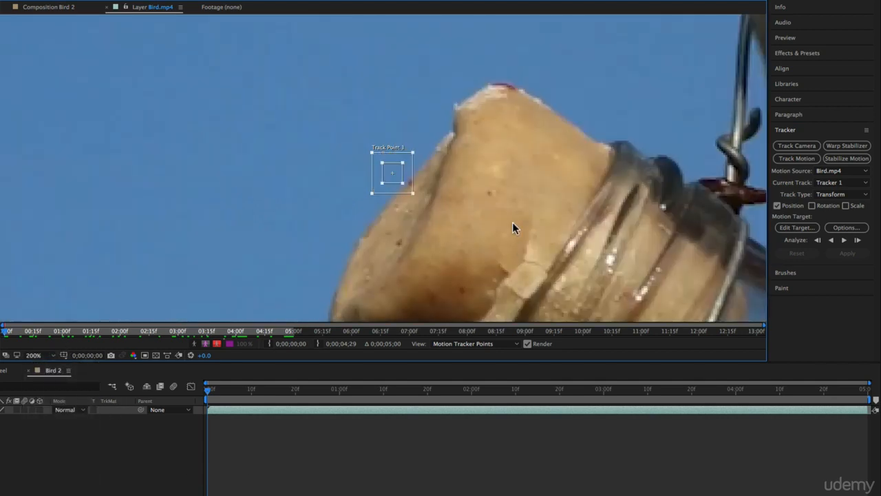
pyautogui.moveTo(393, 177)
pyautogui.mouseDown()
pyautogui.moveTo(373, 252)
pyautogui.moveTo(390, 191)
pyautogui.moveTo(379, 173)
pyautogui.mouseUp()
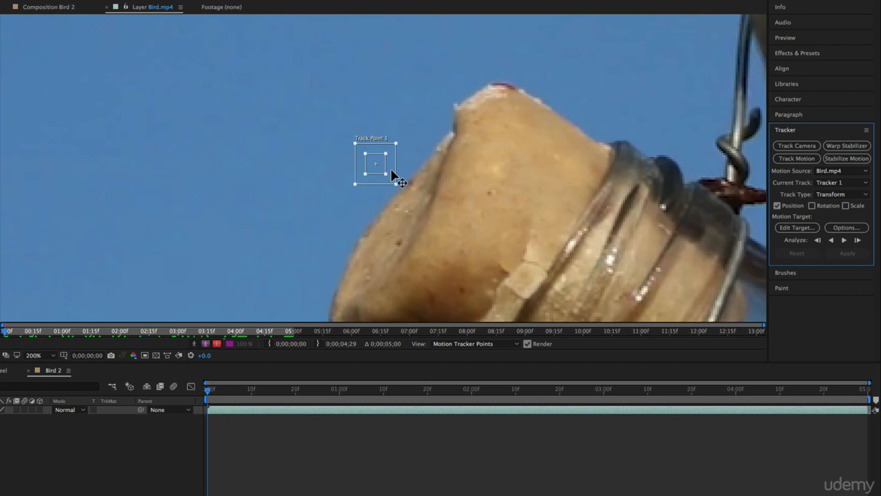
# Step: At 100% zoom, move Track Point 1 from the cork's top onto the cork's left edge and fine-tune its position
pyautogui.click(51, 355)
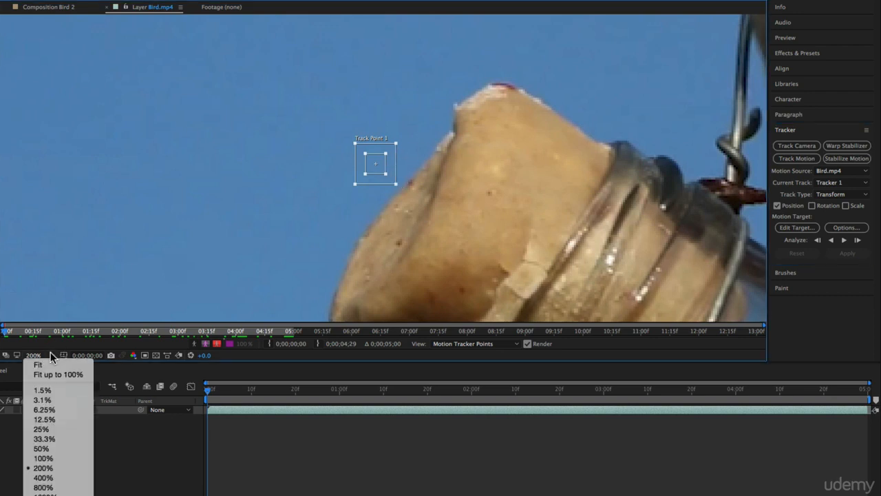
pyautogui.click(59, 373)
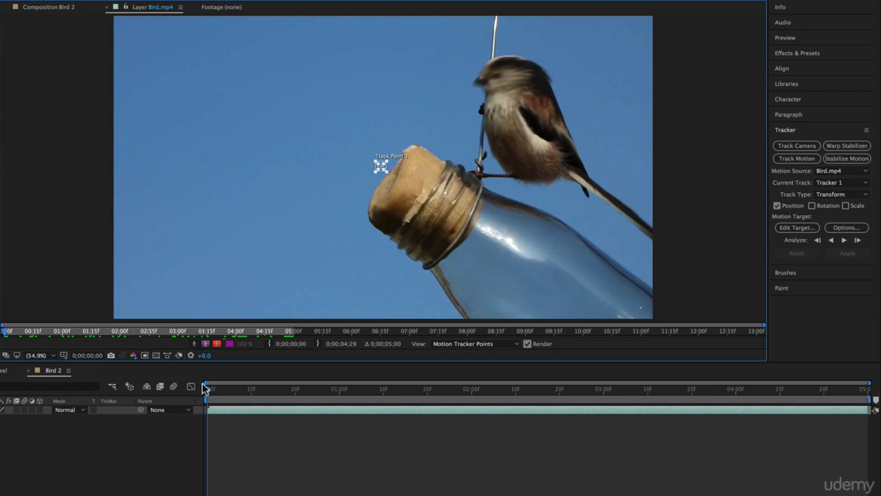
pyautogui.moveTo(208, 390); pyautogui.dragTo(177, 404)
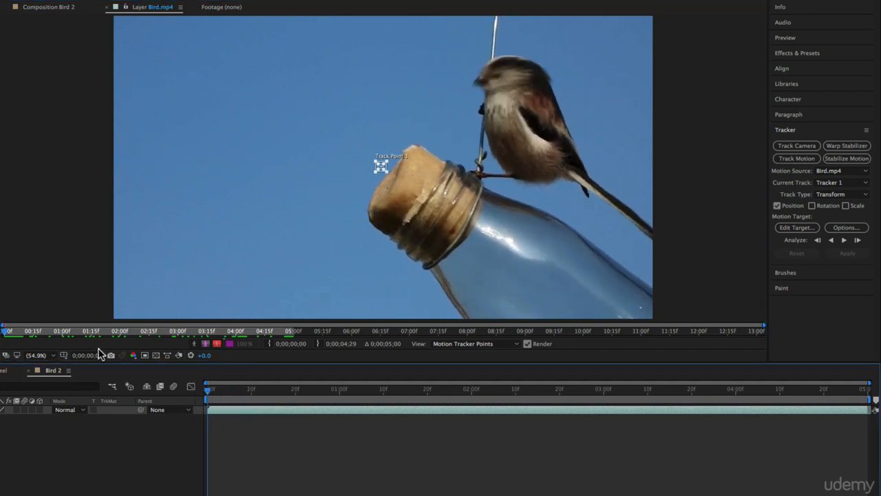
pyautogui.click(38, 355)
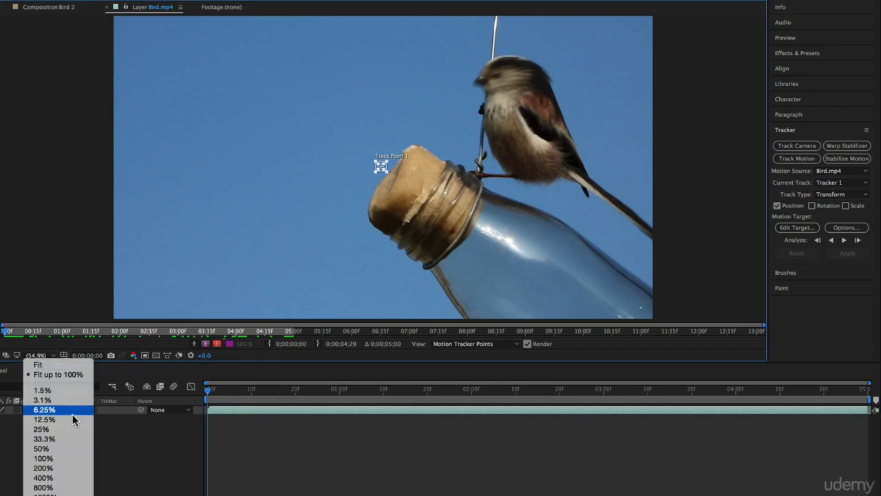
pyautogui.click(84, 458)
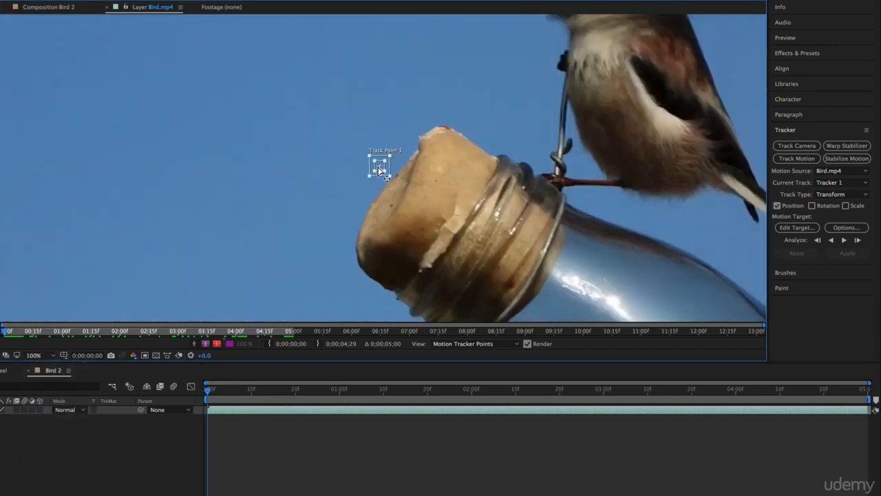
pyautogui.moveTo(379, 167); pyautogui.dragTo(359, 255)
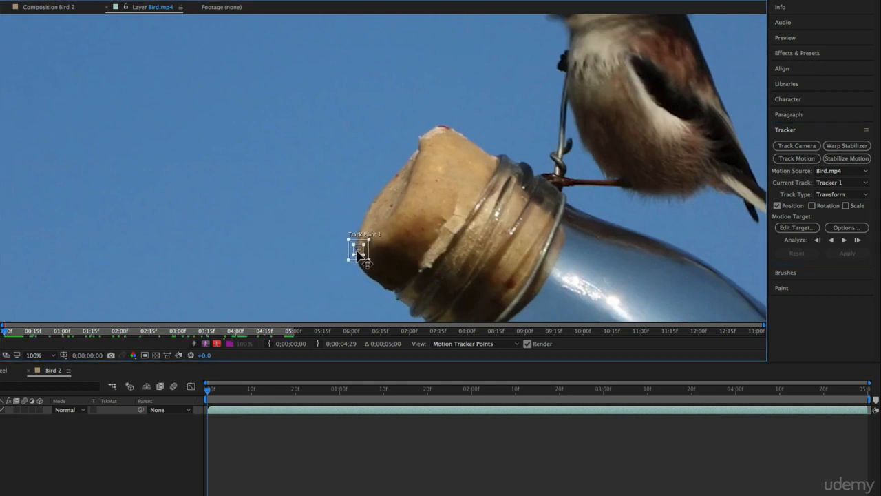
pyautogui.moveTo(359, 254)
pyautogui.mouseDown()
pyautogui.moveTo(381, 260)
pyautogui.moveTo(361, 264)
pyautogui.moveTo(385, 223)
pyautogui.moveTo(354, 258)
pyautogui.moveTo(347, 247)
pyautogui.moveTo(355, 253)
pyautogui.mouseUp()
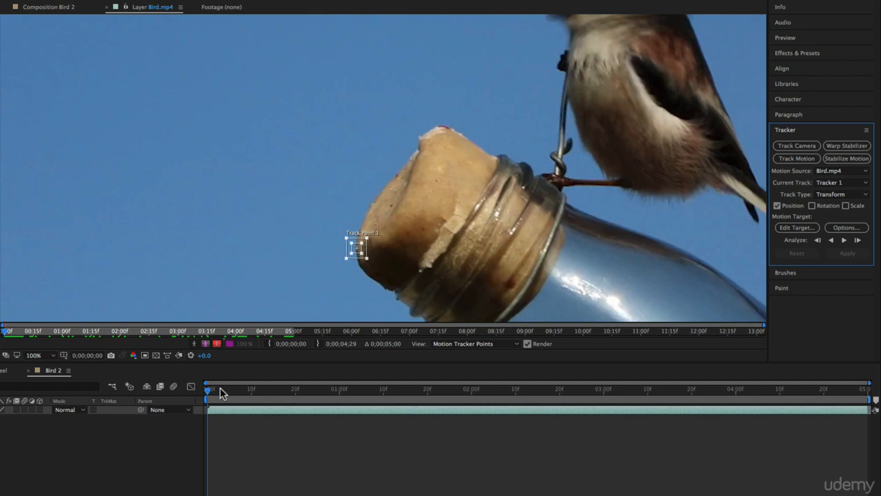
# Step: Enlarge Track Point 1's search region around the cork's left edge, checking it across the first few frames
pyautogui.click(359, 246)
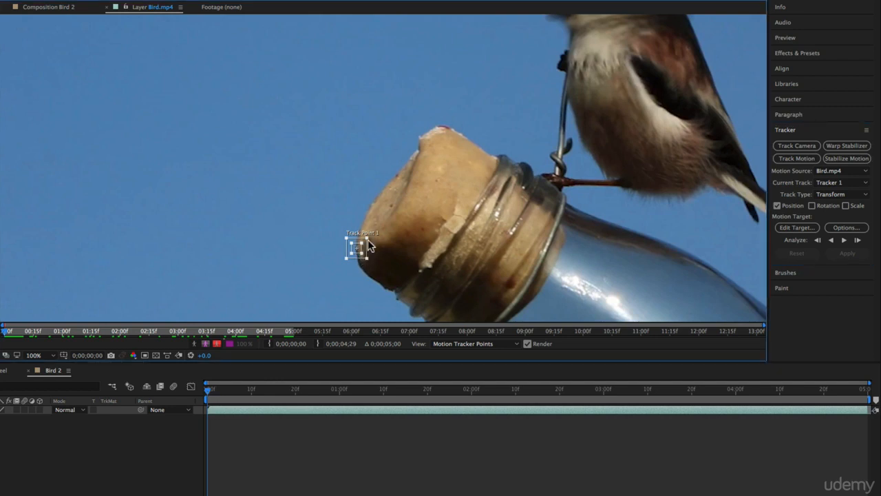
pyautogui.moveTo(223, 393)
pyautogui.mouseDown()
pyautogui.moveTo(252, 393)
pyautogui.moveTo(240, 393)
pyautogui.mouseUp()
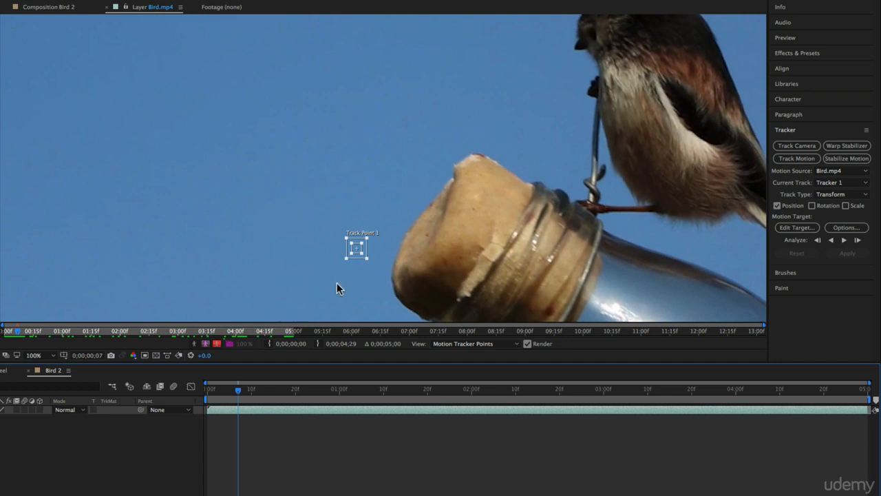
pyautogui.moveTo(240, 389); pyautogui.dragTo(137, 396)
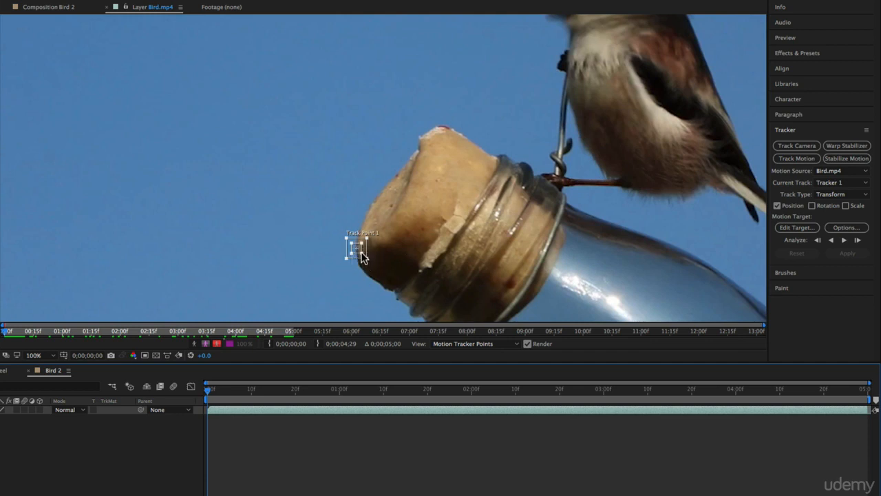
pyautogui.click(363, 257)
pyautogui.moveTo(362, 256); pyautogui.dragTo(376, 269)
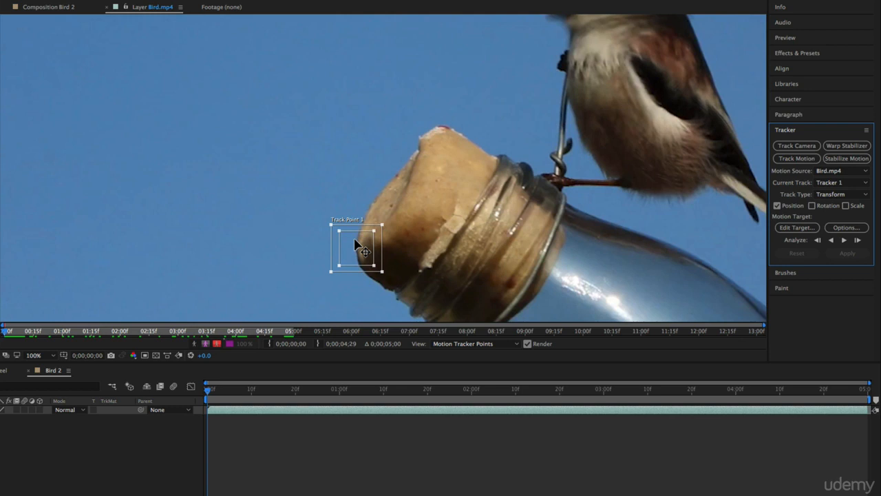
pyautogui.press('super+Right')
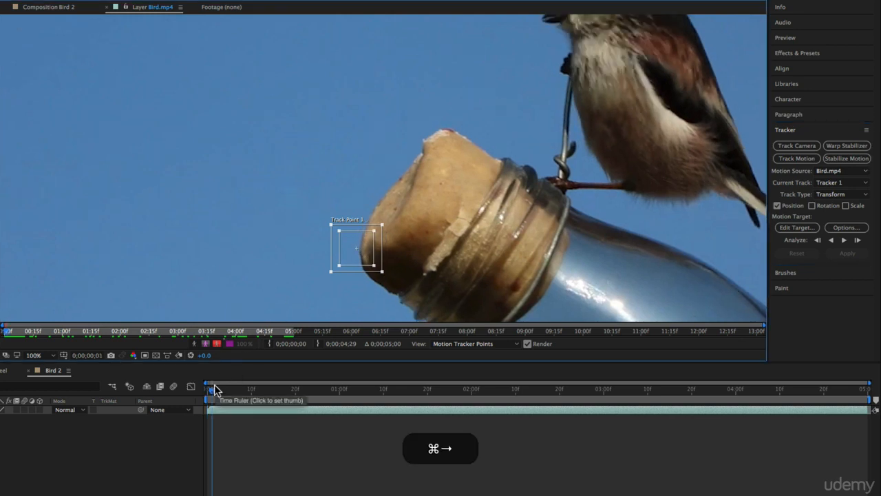
pyautogui.press('super+Right')
pyautogui.press('super+Left')
pyautogui.press('super+Left')
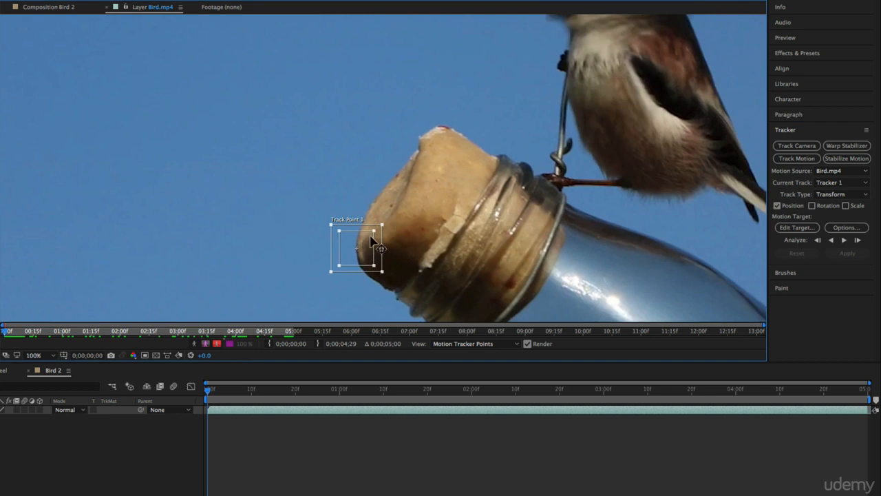
# Step: Resize Track Point 1's feature and search boxes so they fit the cork's left edge, undoing one misplaced adjustment
pyautogui.moveTo(370, 235); pyautogui.dragTo(367, 241)
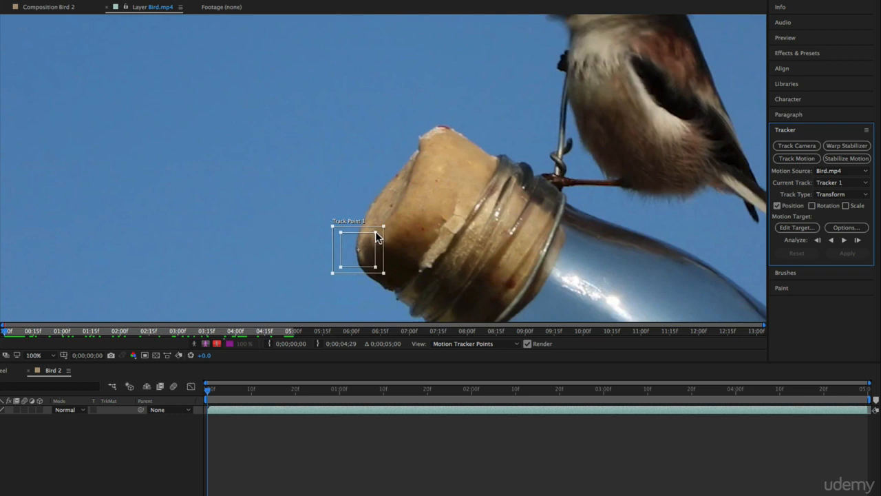
pyautogui.moveTo(375, 232)
pyautogui.mouseDown()
pyautogui.moveTo(391, 225)
pyautogui.moveTo(377, 241)
pyautogui.moveTo(381, 234)
pyautogui.mouseUp()
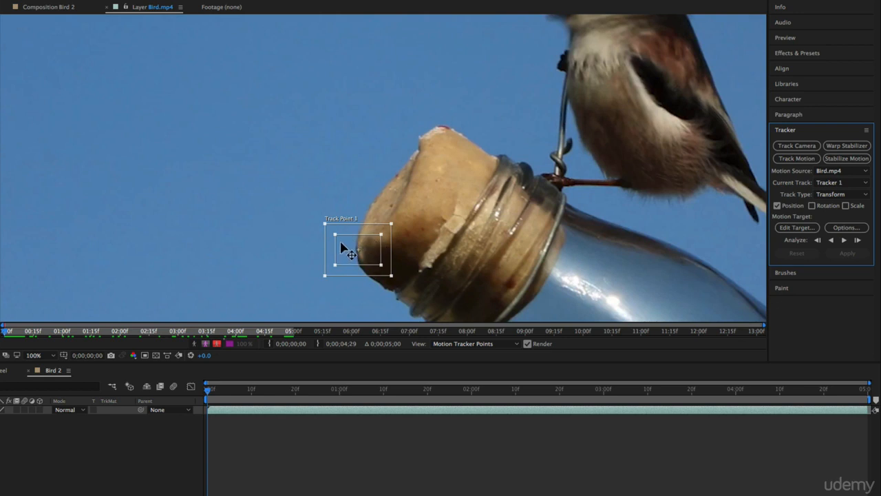
pyautogui.moveTo(335, 234); pyautogui.dragTo(365, 239)
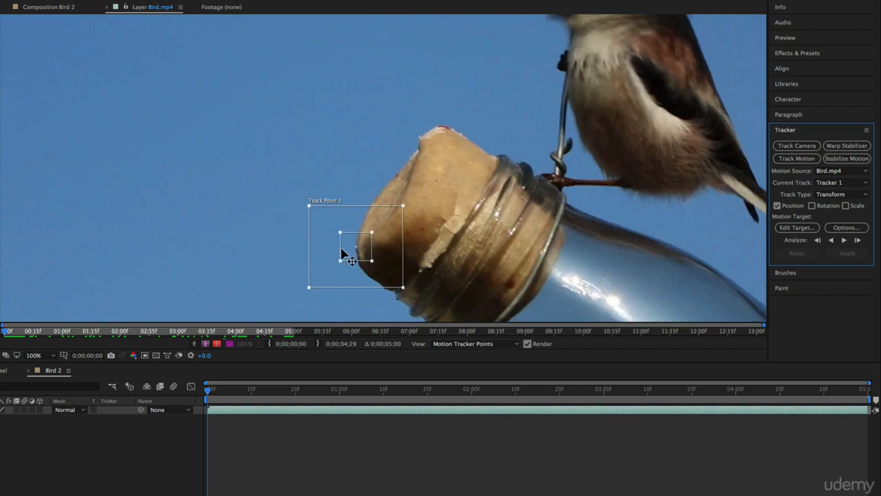
pyautogui.press('super+Right')
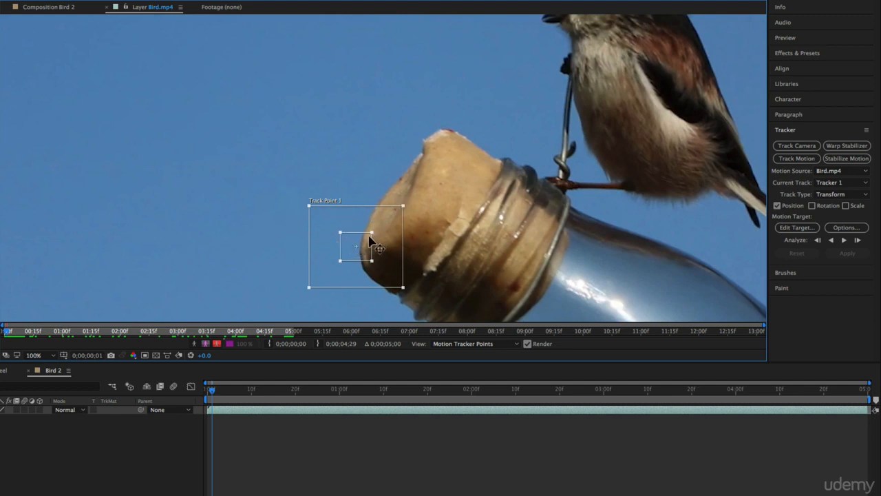
pyautogui.press('super+z')
pyautogui.moveTo(366, 241); pyautogui.dragTo(373, 245)
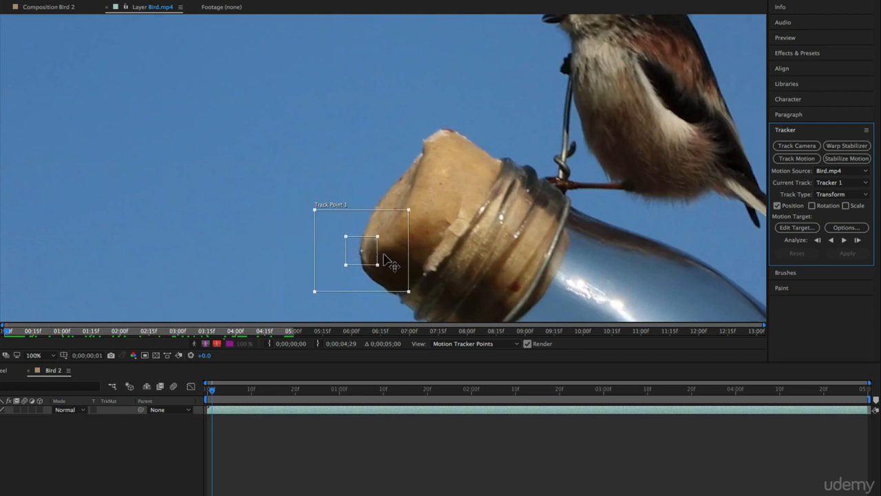
pyautogui.moveTo(409, 208)
pyautogui.mouseDown()
pyautogui.moveTo(382, 234)
pyautogui.moveTo(409, 207)
pyautogui.moveTo(405, 214)
pyautogui.mouseUp()
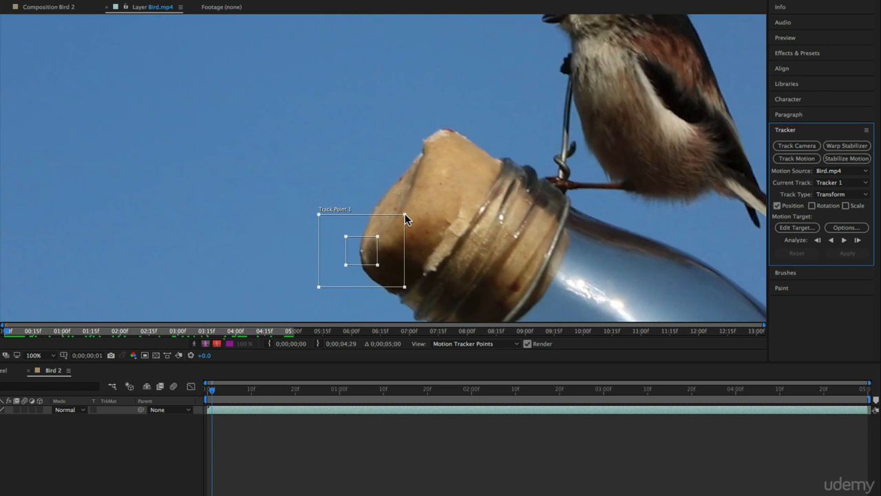
# Step: Scrub through the first seconds of the footage to check how the cork moves relative to the track point
pyautogui.click(46, 356)
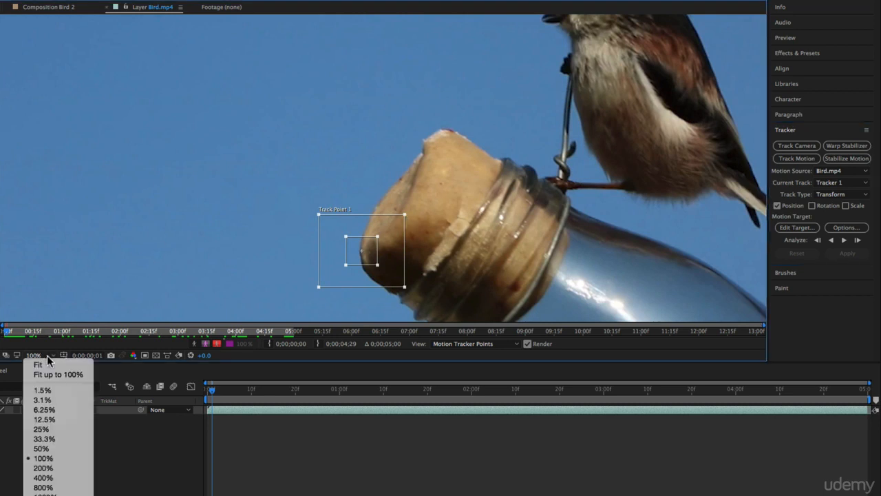
pyautogui.click(80, 371)
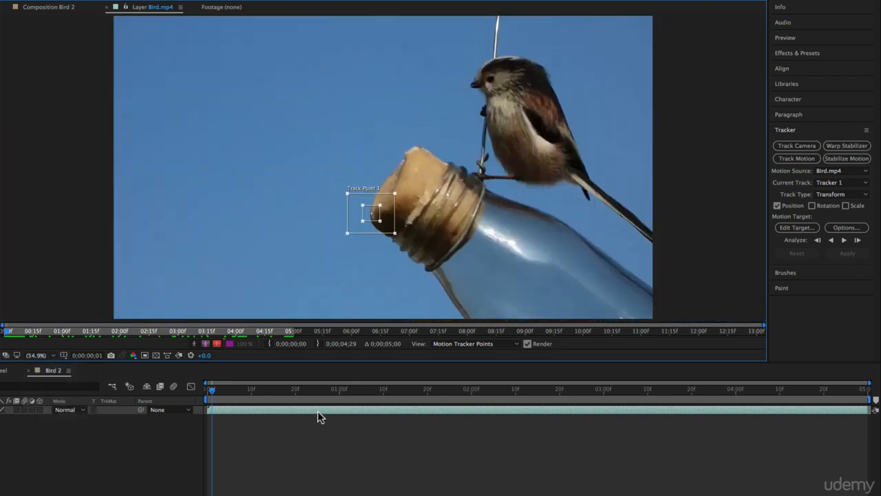
pyautogui.moveTo(213, 390); pyautogui.dragTo(203, 390)
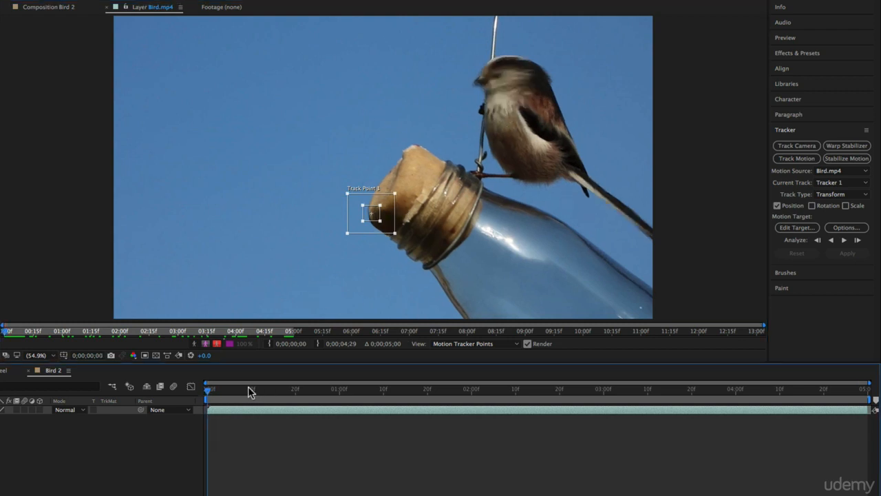
pyautogui.moveTo(210, 390); pyautogui.dragTo(140, 392)
pyautogui.moveTo(211, 392); pyautogui.dragTo(335, 419)
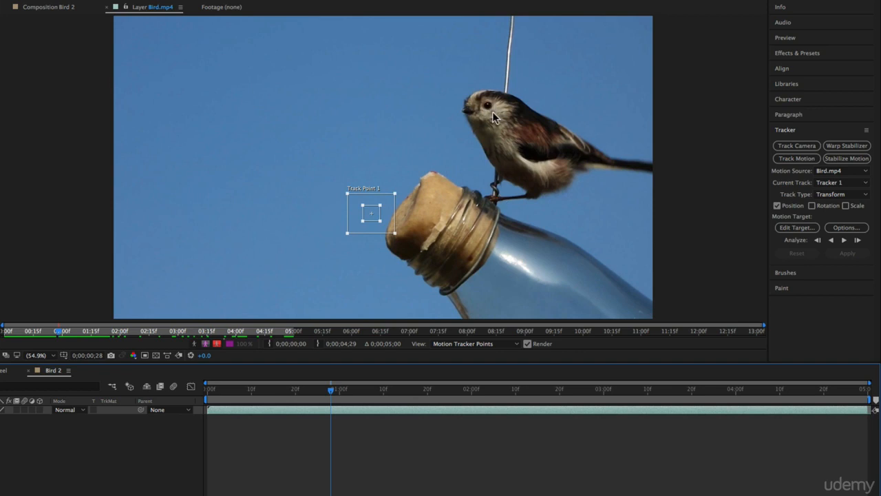
pyautogui.moveTo(335, 386); pyautogui.dragTo(566, 402)
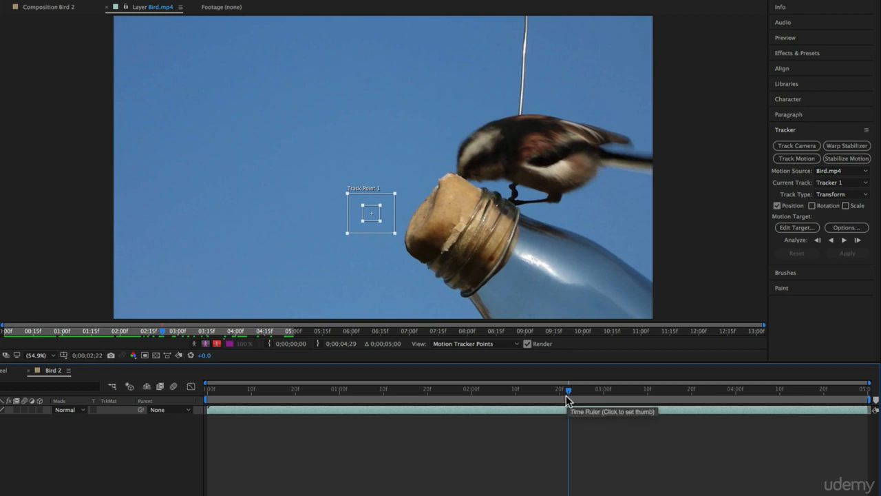
pyautogui.moveTo(572, 393); pyautogui.dragTo(131, 395)
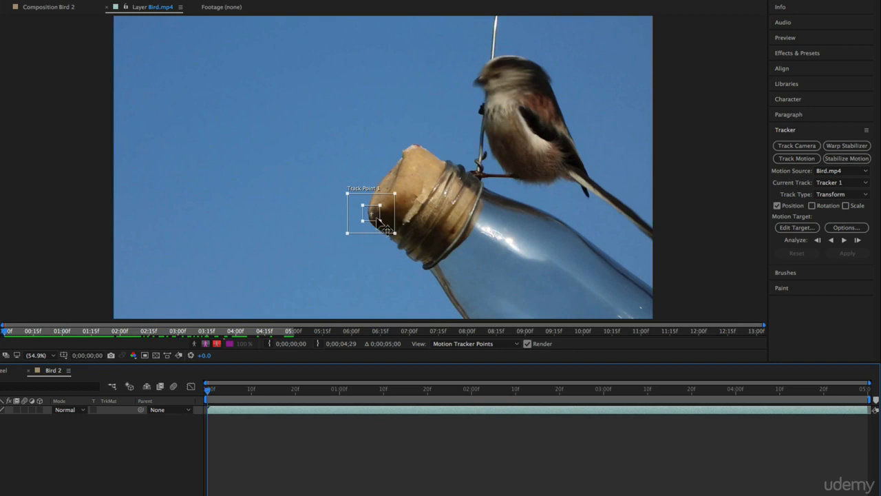
pyautogui.moveTo(208, 391); pyautogui.dragTo(80, 418)
# Step: Widen the feature box over the cork's edge, return to the first frame and analyze the track forward
pyautogui.moveTo(377, 205); pyautogui.dragTo(386, 227)
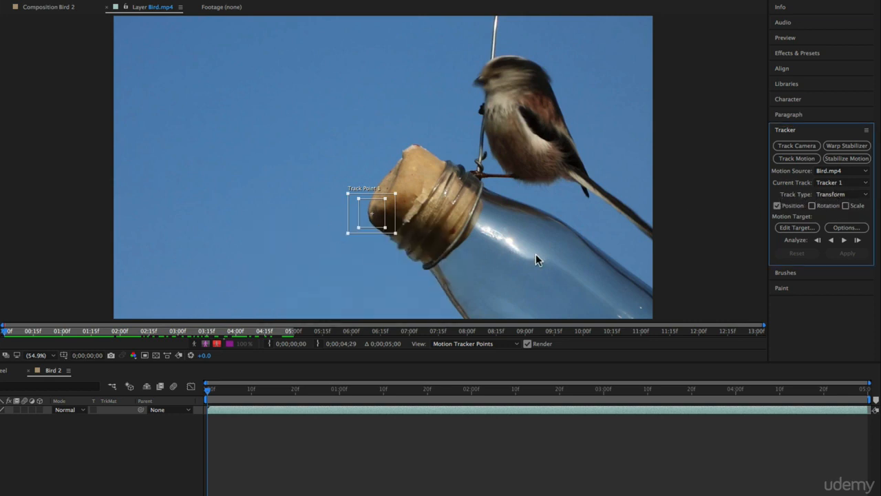
pyautogui.click(777, 205)
pyautogui.moveTo(240, 398); pyautogui.dragTo(660, 390)
pyautogui.press('Home')
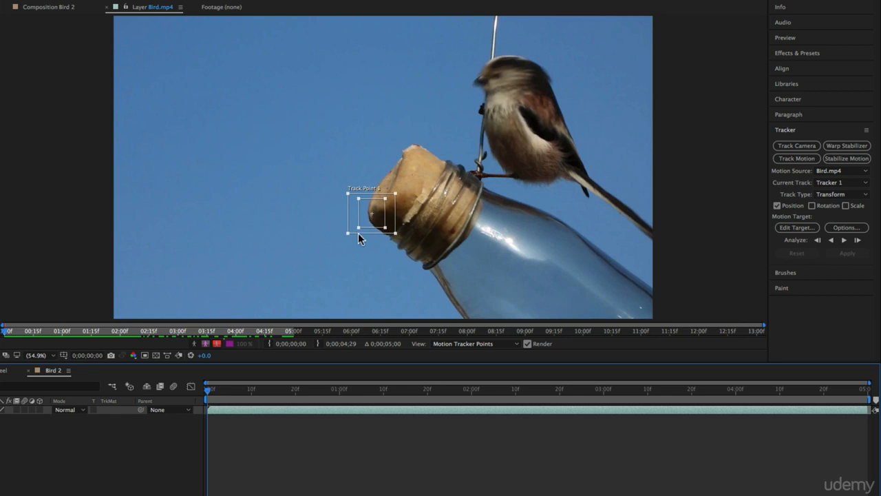
pyautogui.click(844, 240)
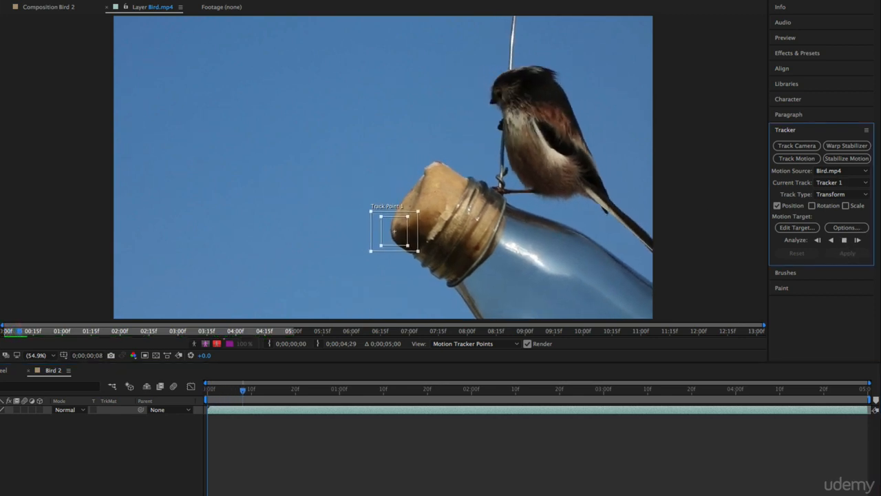